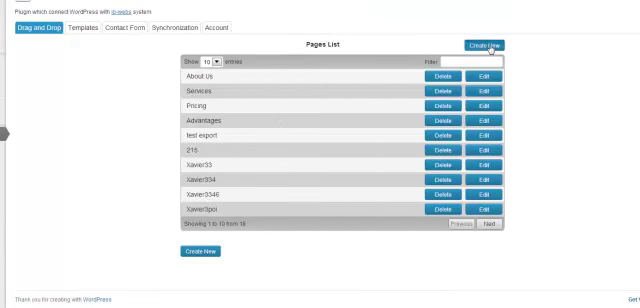
Step: Create a page named 'drag and drop demo' and open it for editing from the Pages List
{"action": "left_click", "coordinate": [485, 45]}
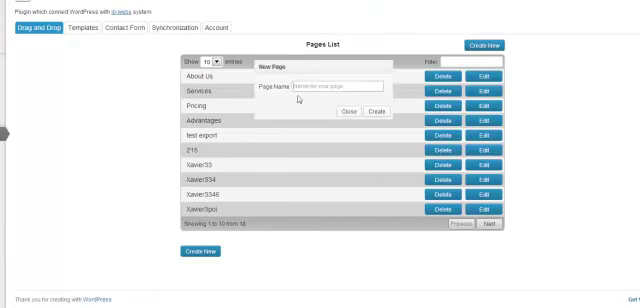
{"action": "left_click", "coordinate": [377, 111]}
{"action": "type", "text": "drag and drop demo"}
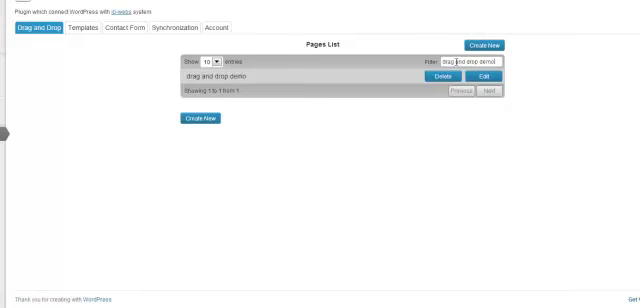
{"action": "left_click", "coordinate": [483, 75]}
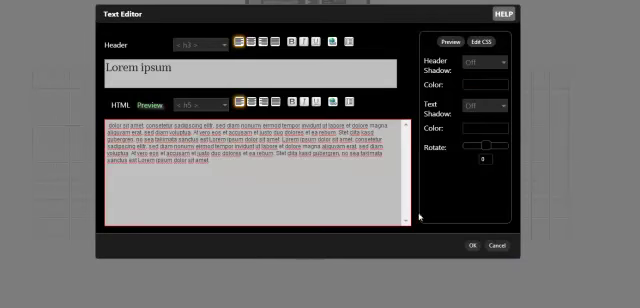
Step: Add the Lorem ipsum text to the stage and move the editing panel out of the way
{"action": "left_click", "coordinate": [472, 245]}
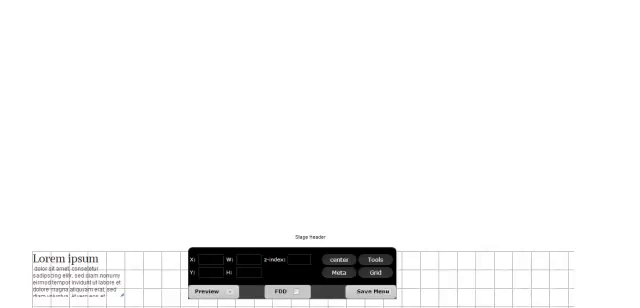
{"action": "scroll", "coordinate": [320, 200], "scroll_direction": "down", "scroll_amount": 3}
{"action": "scroll", "coordinate": [320, 200], "scroll_direction": "down", "scroll_amount": 2}
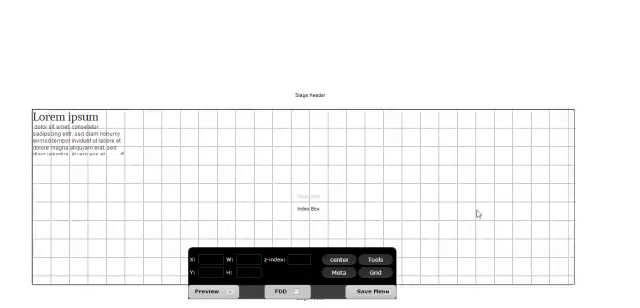
{"action": "left_click_drag", "start_coordinate": [304, 271], "coordinate": [390, 130]}
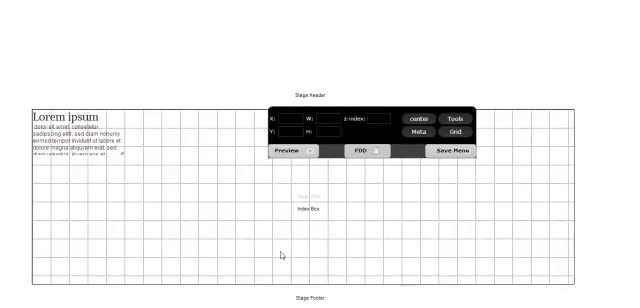
{"action": "left_click", "coordinate": [287, 285]}
Step: Nudge the Lorem ipsum box down and right, then resize it to 311 by 245
{"action": "left_click", "coordinate": [90, 120]}
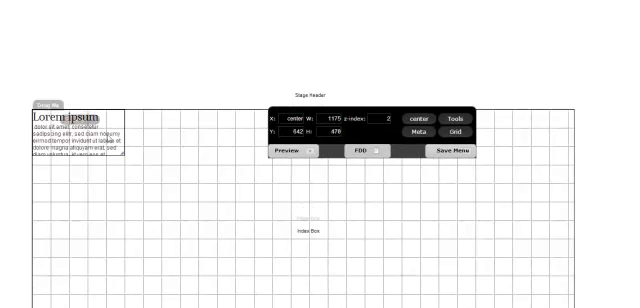
{"action": "left_click_drag", "start_coordinate": [48, 103], "coordinate": [66, 143]}
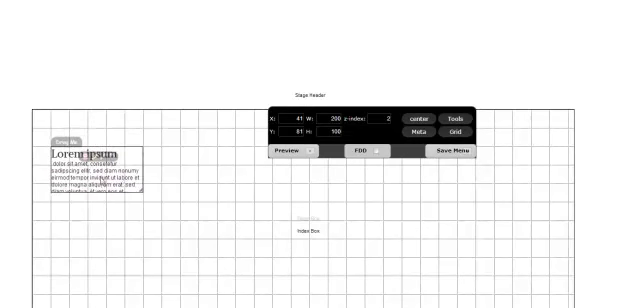
{"action": "left_click_drag", "start_coordinate": [140, 190], "coordinate": [237, 255]}
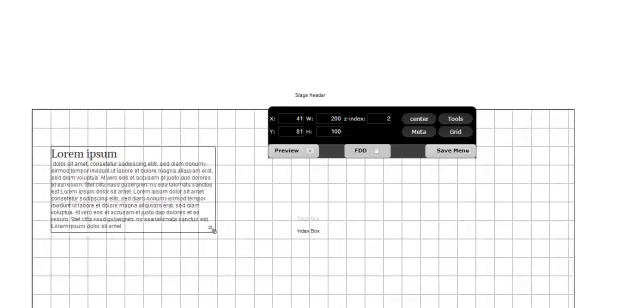
{"action": "left_click_drag", "start_coordinate": [110, 200], "coordinate": [185, 218]}
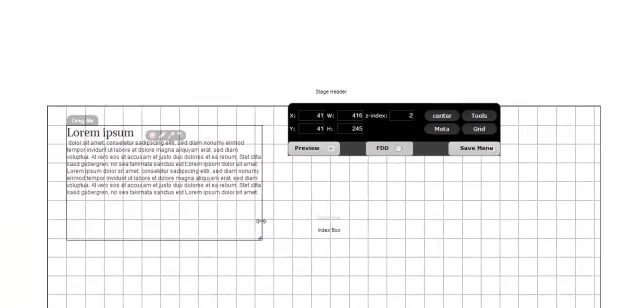
{"action": "mouse_move", "coordinate": [218, 236]}
{"action": "left_mouse_down"}
{"action": "mouse_move", "coordinate": [250, 224]}
{"action": "mouse_move", "coordinate": [407, 221]}
{"action": "left_mouse_up"}
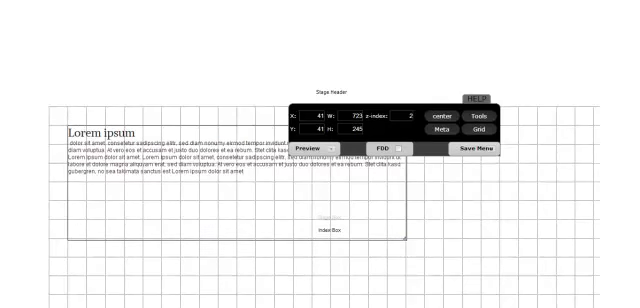
Step: Set the Lorem ipsum box to 500 by 180 at X 61, Y 150 in the properties panel
{"action": "double_click", "coordinate": [357, 115]}
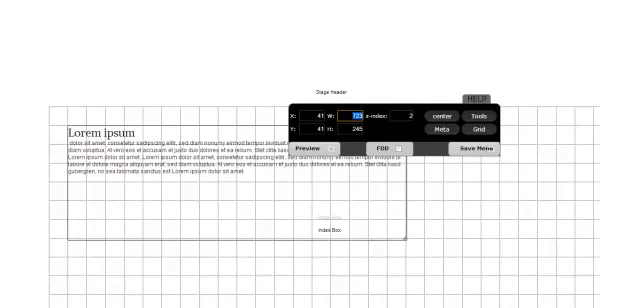
{"action": "type", "text": "500"}
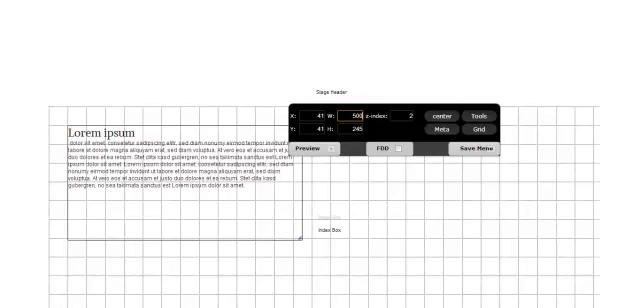
{"action": "key", "text": "shift+Tab"}
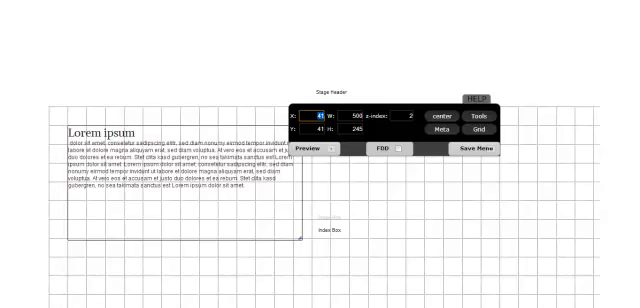
{"action": "type", "text": "2"}
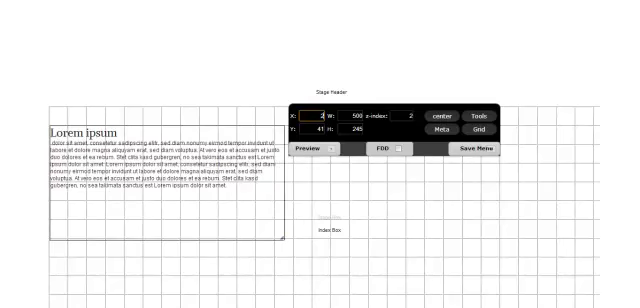
{"action": "type", "text": "50"}
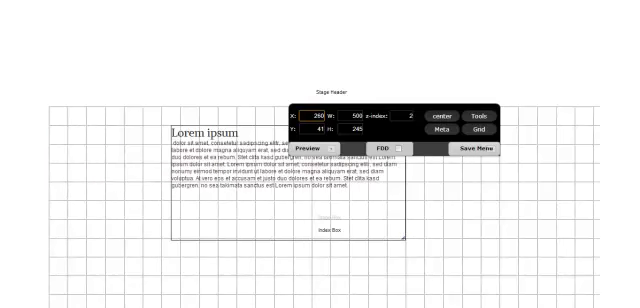
{"action": "key", "text": "ctrl+a"}
{"action": "type", "text": "80"}
{"action": "key", "text": "Tab"}
{"action": "key", "text": "Tab"}
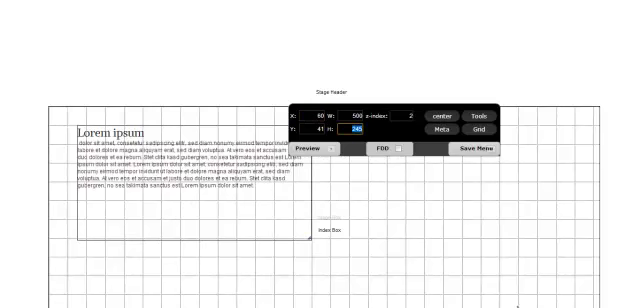
{"action": "type", "text": "150"}
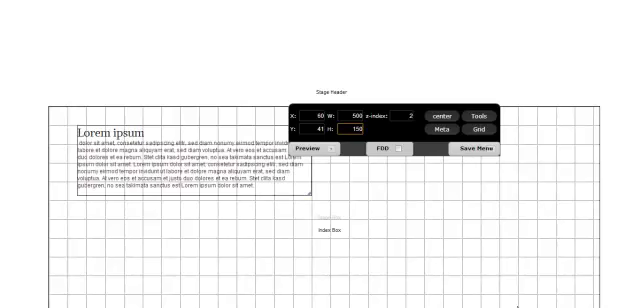
{"action": "key", "text": "BackSpace"}
{"action": "key", "text": "BackSpace"}
{"action": "type", "text": "8"}
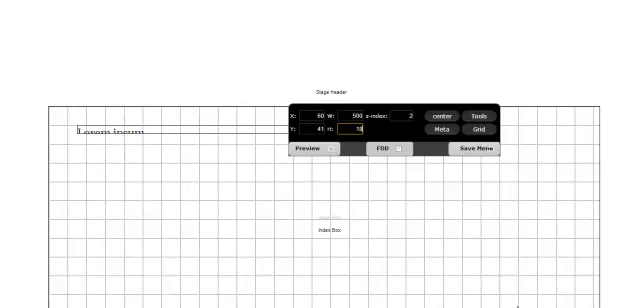
{"action": "type", "text": "0"}
{"action": "left_click", "coordinate": [322, 128]}
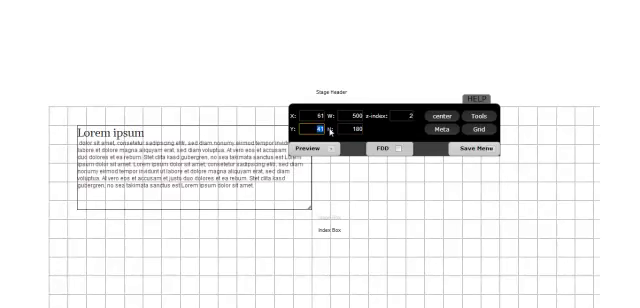
{"action": "type", "text": "0"}
{"action": "key", "text": "BackSpace"}
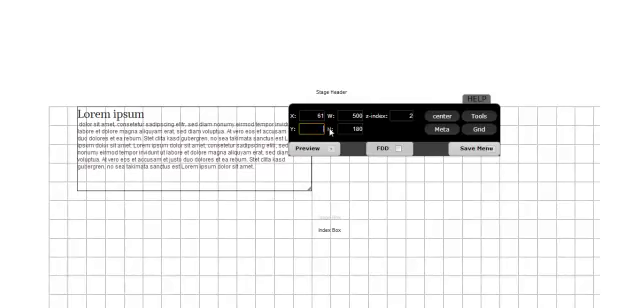
{"action": "type", "text": "15"}
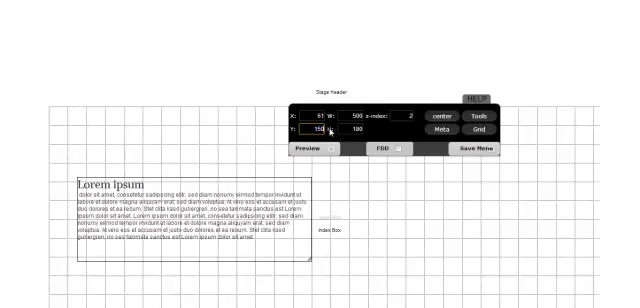
{"action": "type", "text": "0"}
{"action": "scroll", "coordinate": [330, 129], "scroll_direction": "down", "scroll_amount": 3}
{"action": "scroll", "coordinate": [330, 129], "scroll_direction": "down", "scroll_amount": 2}
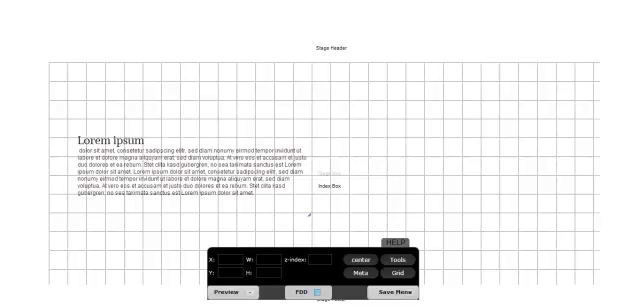
Step: Tick the FDD checkbox before placing the pop-art image at the stage's top-left
{"action": "left_click", "coordinate": [320, 293]}
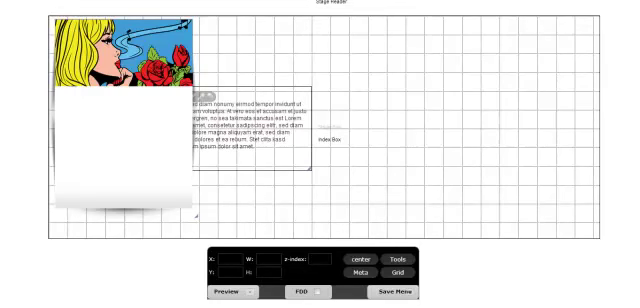
Step: Give the Lorem ipsum text box a z-index of 3 and dismiss the resulting alert
{"action": "left_click", "coordinate": [125, 150]}
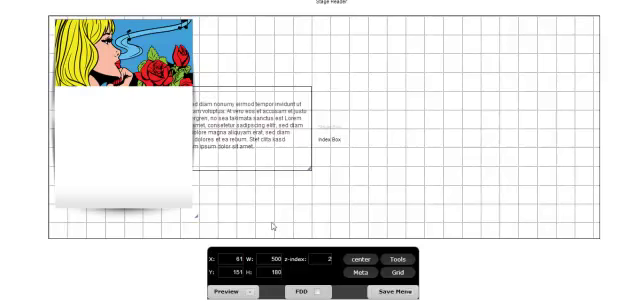
{"action": "mouse_move", "coordinate": [273, 246]}
{"action": "left_mouse_down"}
{"action": "mouse_move", "coordinate": [327, 218]}
{"action": "mouse_move", "coordinate": [430, 45]}
{"action": "left_mouse_up"}
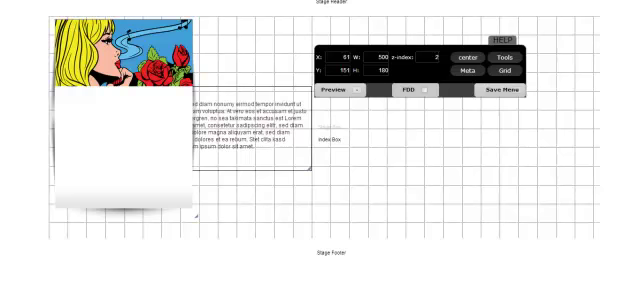
{"action": "double_click", "coordinate": [434, 57]}
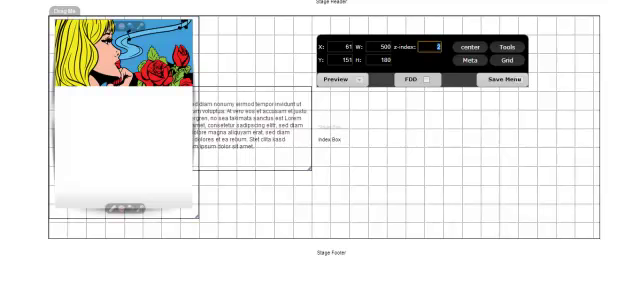
{"action": "key", "text": "Return"}
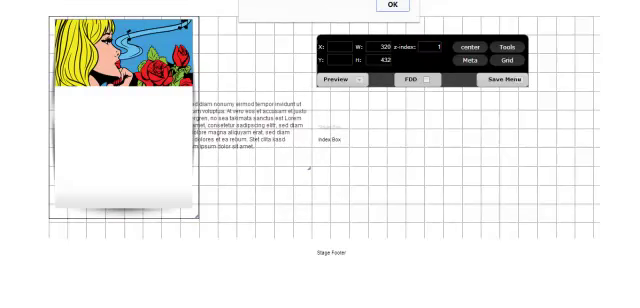
{"action": "left_click", "coordinate": [392, 5]}
{"action": "type", "text": "2"}
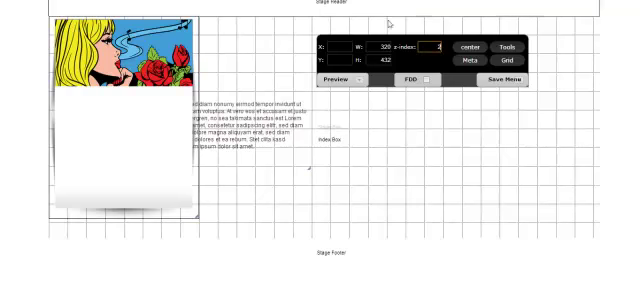
Step: Shrink the text box to 230 wide under the image, set X to 20, and tick FDD
{"action": "left_click", "coordinate": [300, 137]}
{"action": "mouse_move", "coordinate": [300, 165]}
{"action": "left_mouse_down"}
{"action": "mouse_move", "coordinate": [185, 180]}
{"action": "mouse_move", "coordinate": [185, 190]}
{"action": "left_mouse_up"}
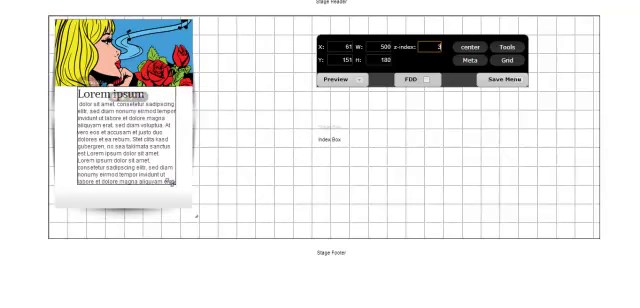
{"action": "left_click", "coordinate": [345, 47]}
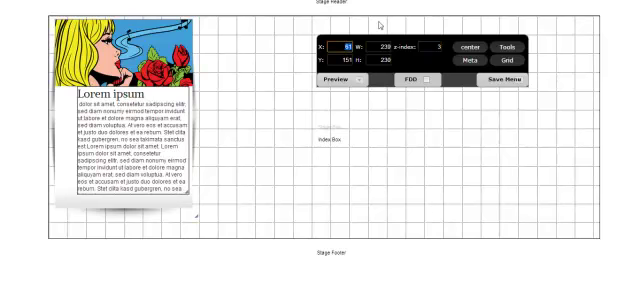
{"action": "type", "text": "20"}
{"action": "left_click", "coordinate": [425, 80]}
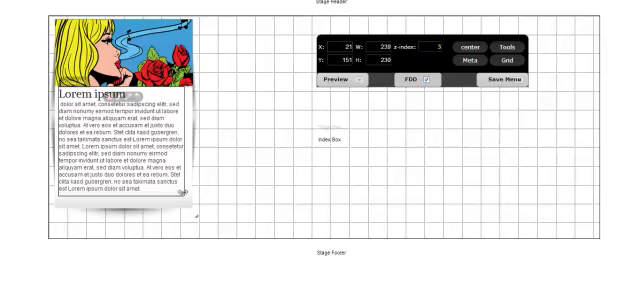
Step: In Meta, switch Indexing to the search index, then back to 'Make page out from Search index'
{"action": "left_click", "coordinate": [477, 61]}
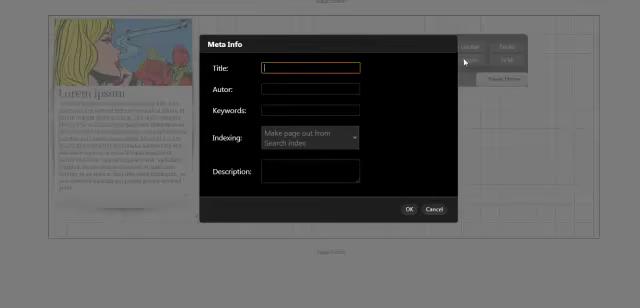
{"action": "left_click", "coordinate": [335, 144]}
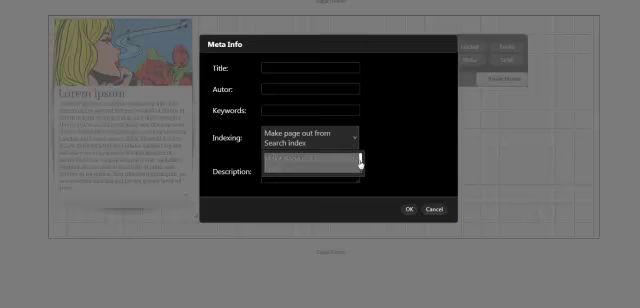
{"action": "left_click_drag", "start_coordinate": [362, 161], "coordinate": [362, 172]}
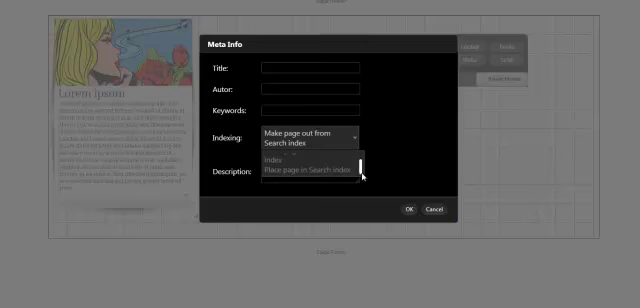
{"action": "left_click", "coordinate": [333, 173]}
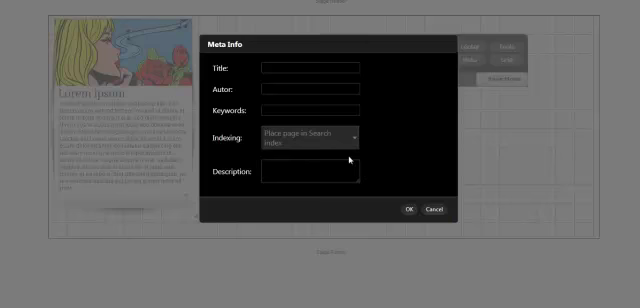
{"action": "left_click", "coordinate": [353, 140]}
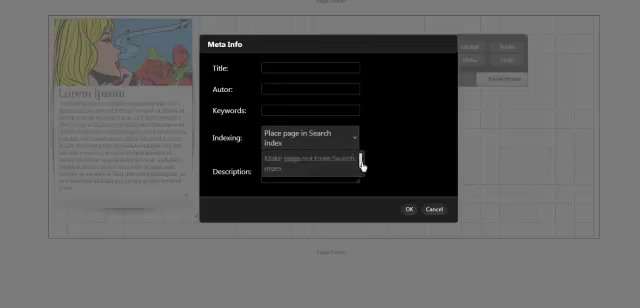
{"action": "left_click", "coordinate": [310, 161]}
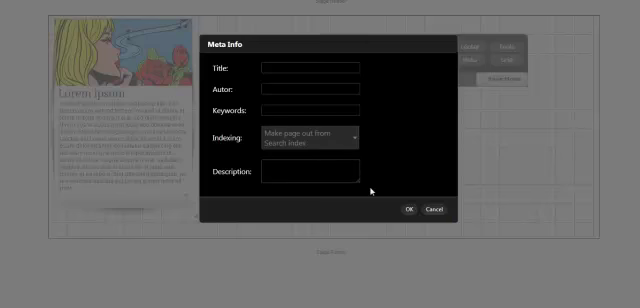
{"action": "left_click", "coordinate": [310, 68]}
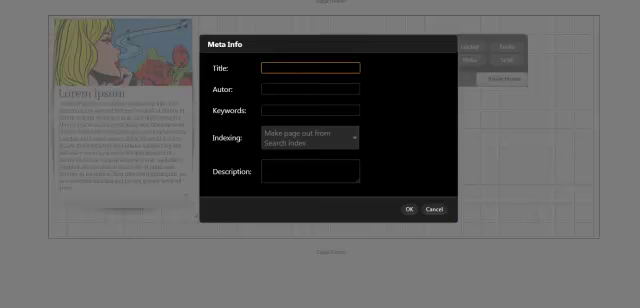